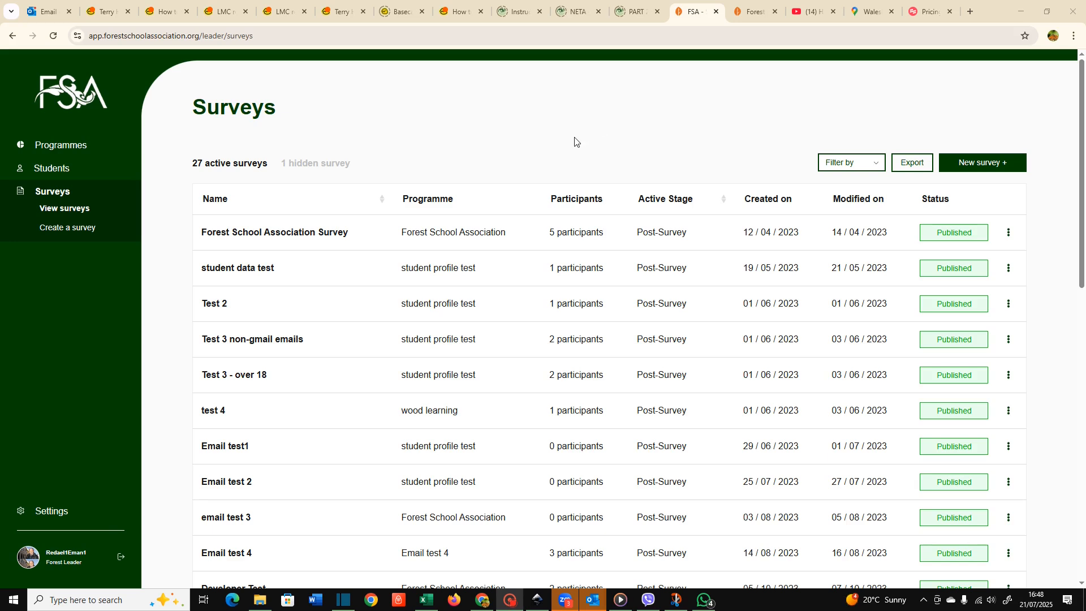
- Begin creating a new survey and name it earthball3
scroll(571, 158, "down", 12)
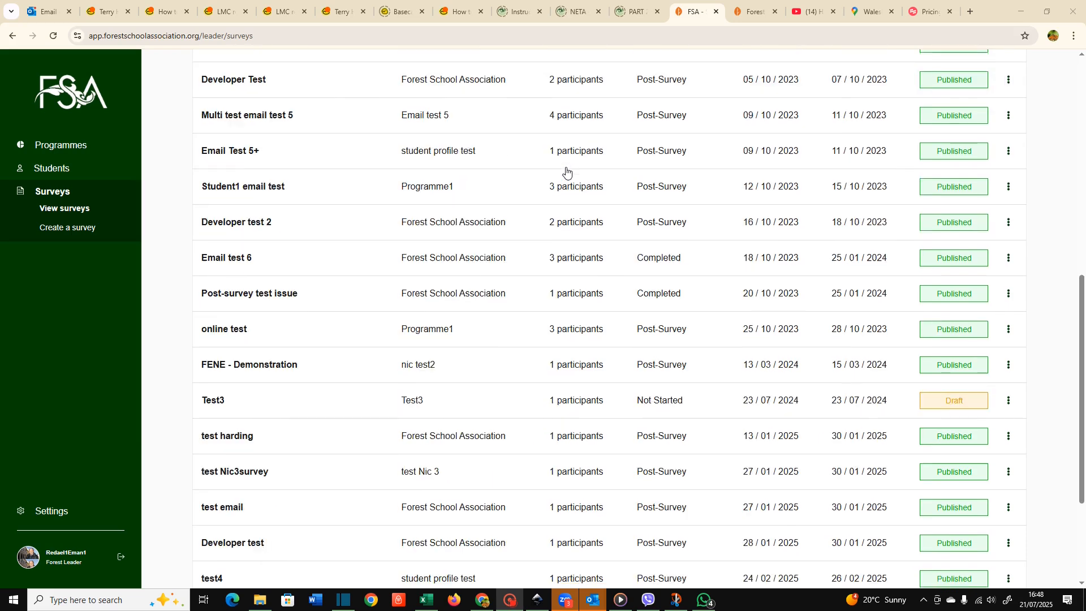
scroll(566, 171, "up", 12)
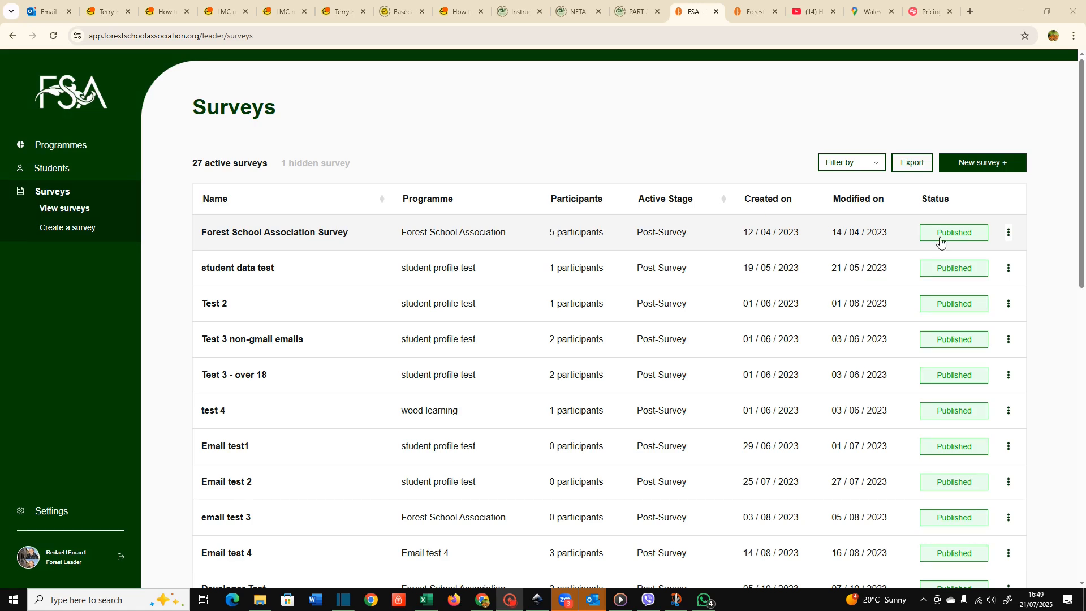
left_click(69, 230)
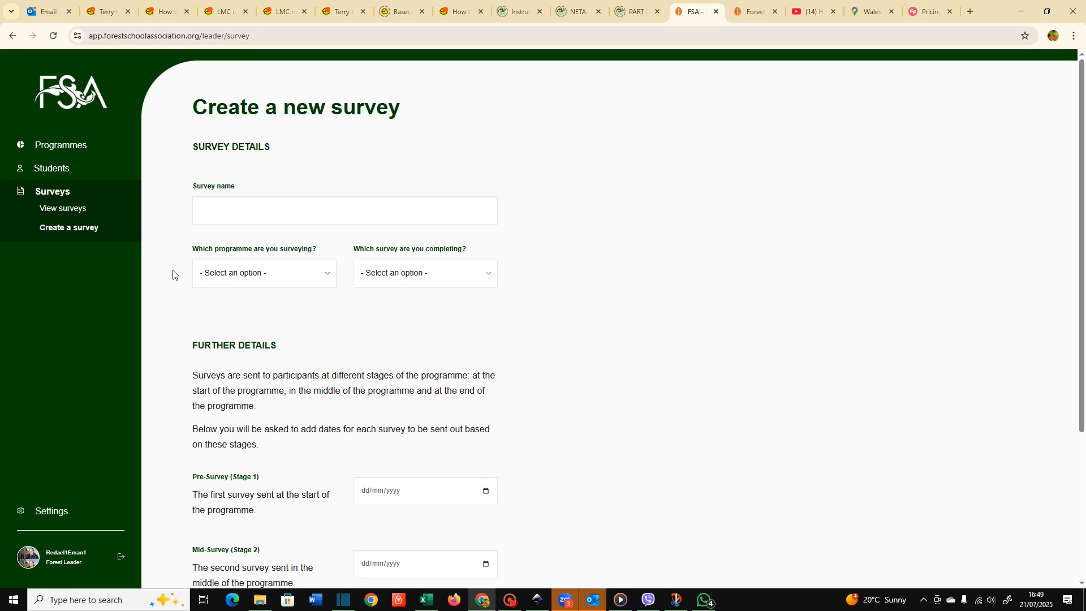
left_click(215, 211)
type("earthball3")
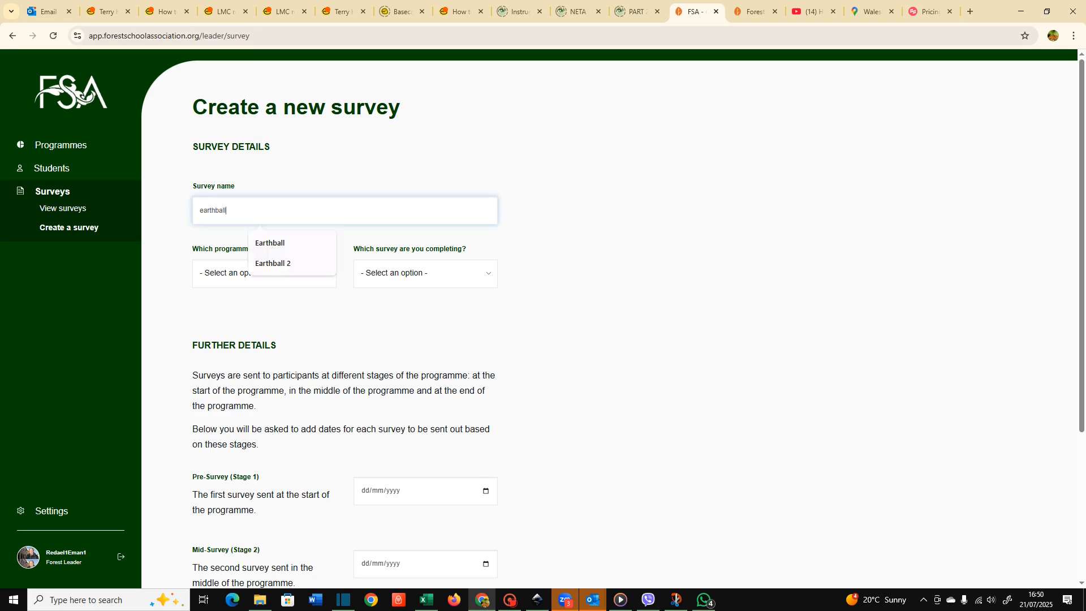
- Assign the survey to the munchkins programme and choose Complete Survey as the survey being completed
left_click(274, 278)
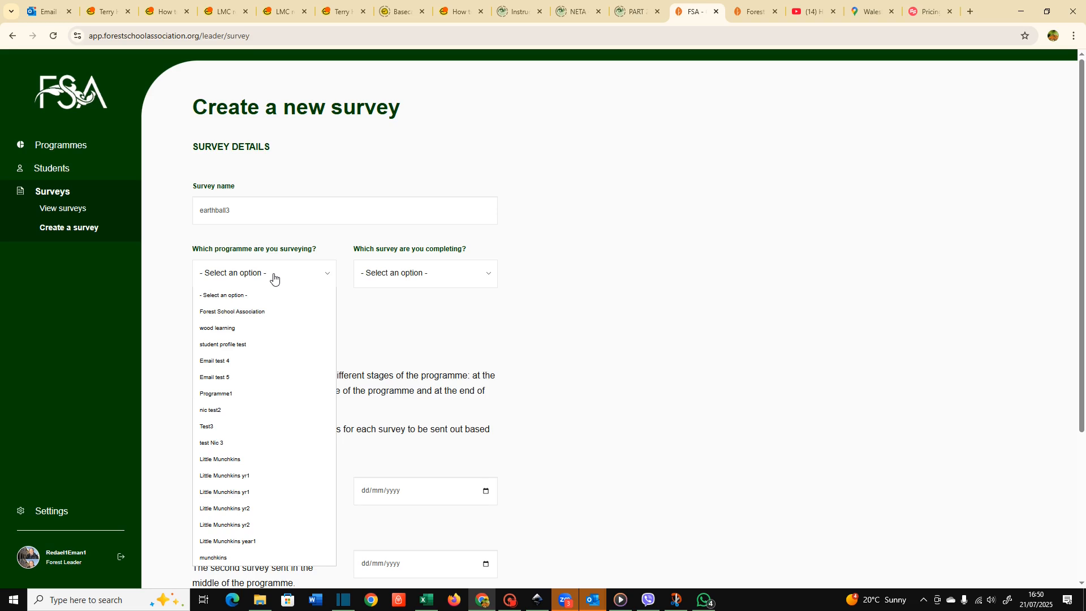
scroll(274, 278, "down", 3)
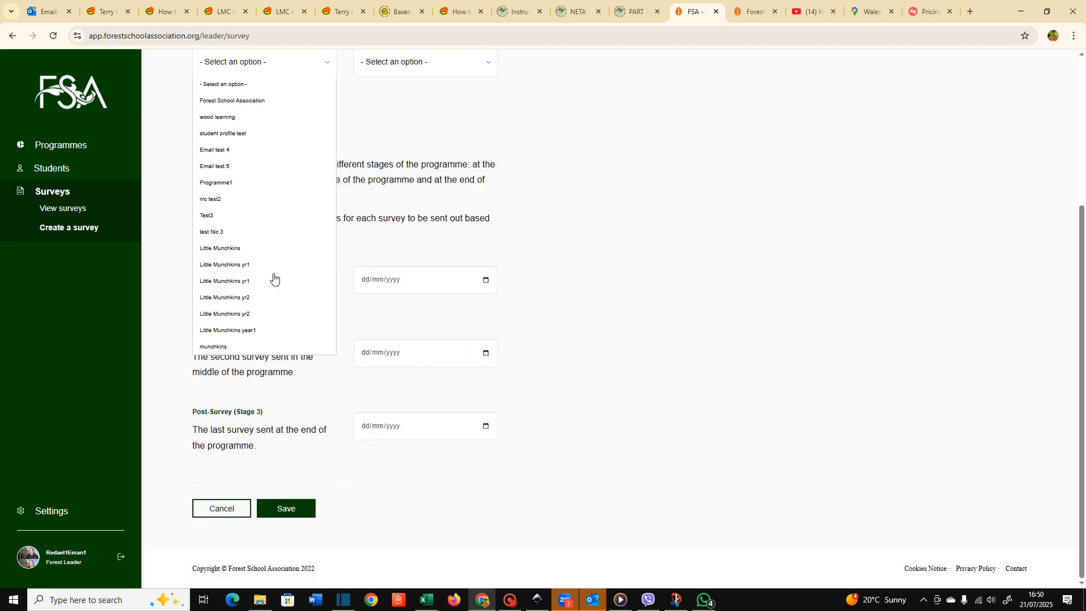
left_click(229, 348)
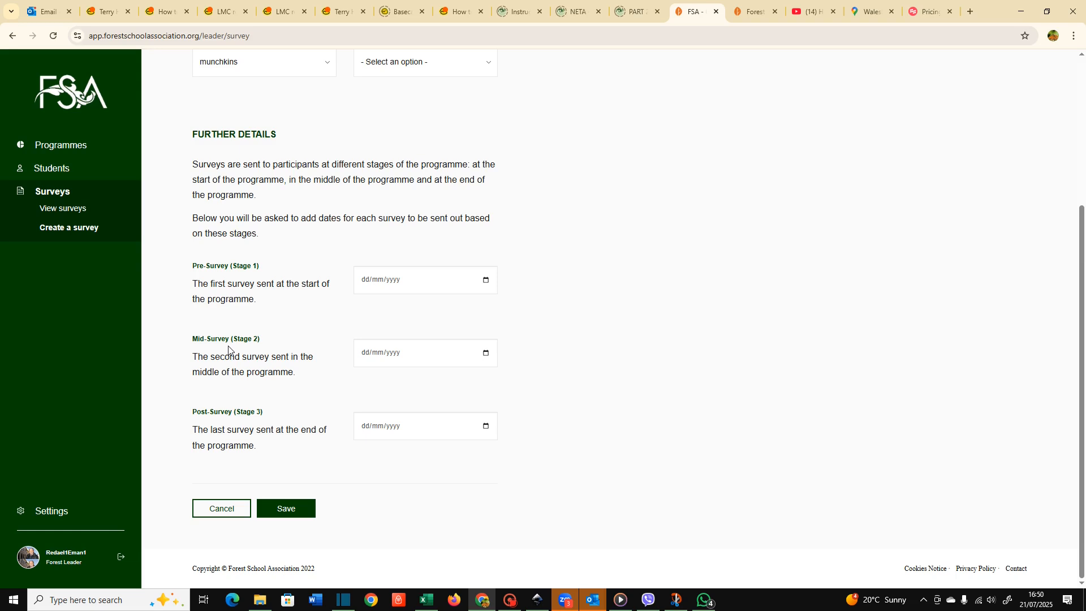
scroll(383, 295, "up", 3)
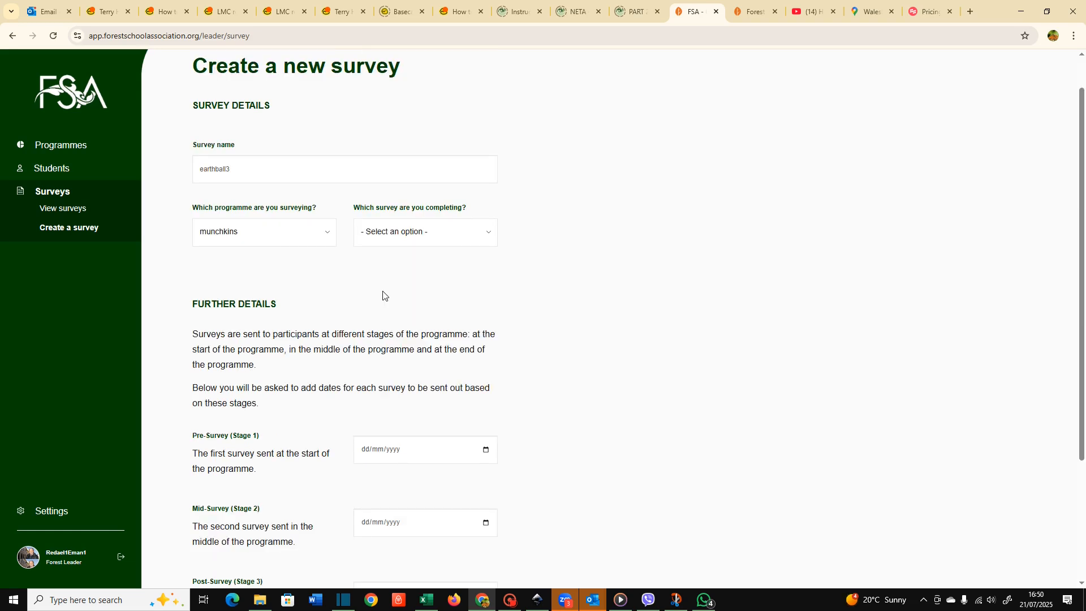
left_click(461, 237)
left_click(430, 274)
- Set the Pre-Survey (Stage 1) date to 22/07/2025
scroll(430, 277, "down", 3)
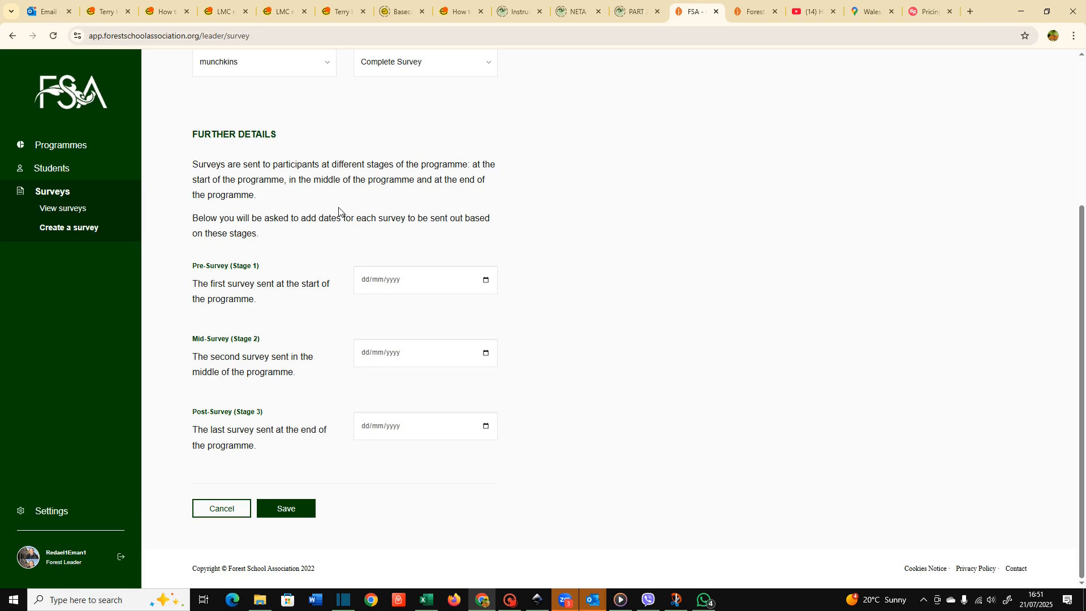
left_click(486, 284)
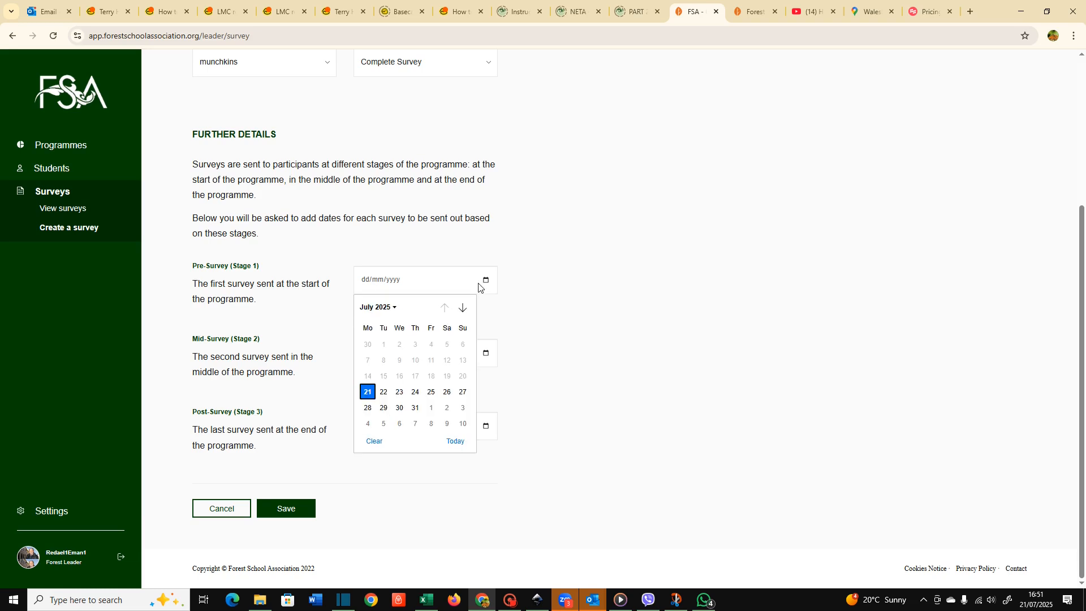
left_click(384, 392)
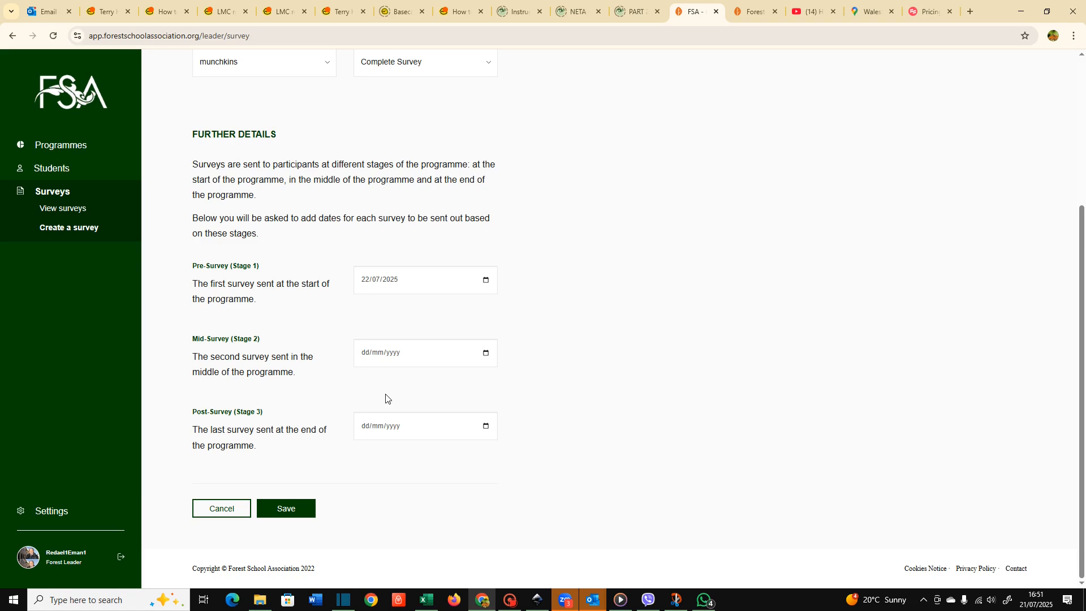
- Set the Mid-Survey (Stage 2) date to 23/10/2025
left_click(486, 354)
left_click(463, 382)
left_click(463, 382)
left_click(463, 381)
left_click(463, 382)
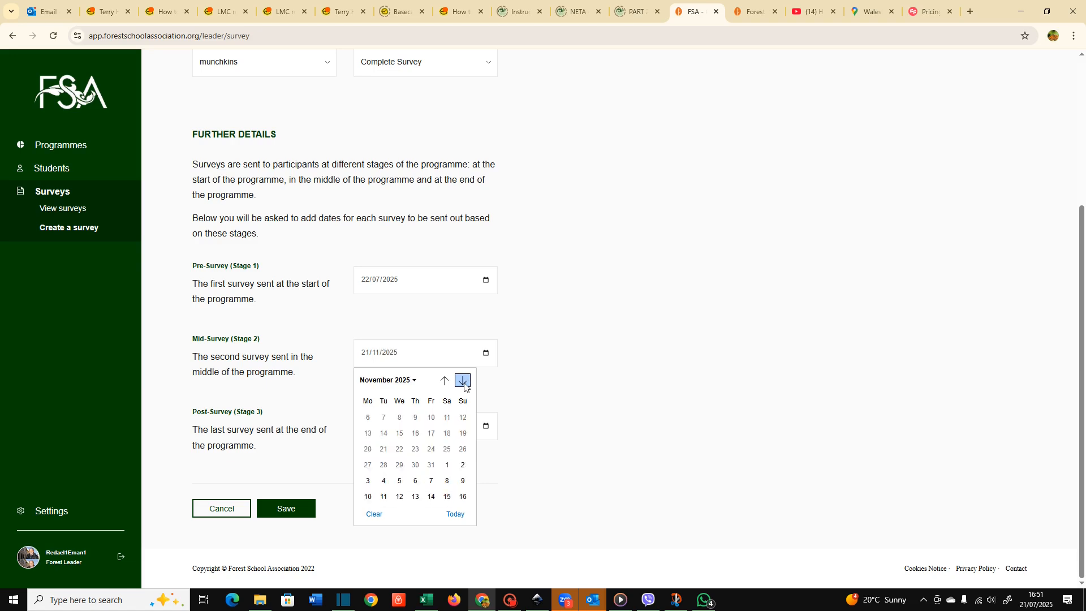
left_click(444, 381)
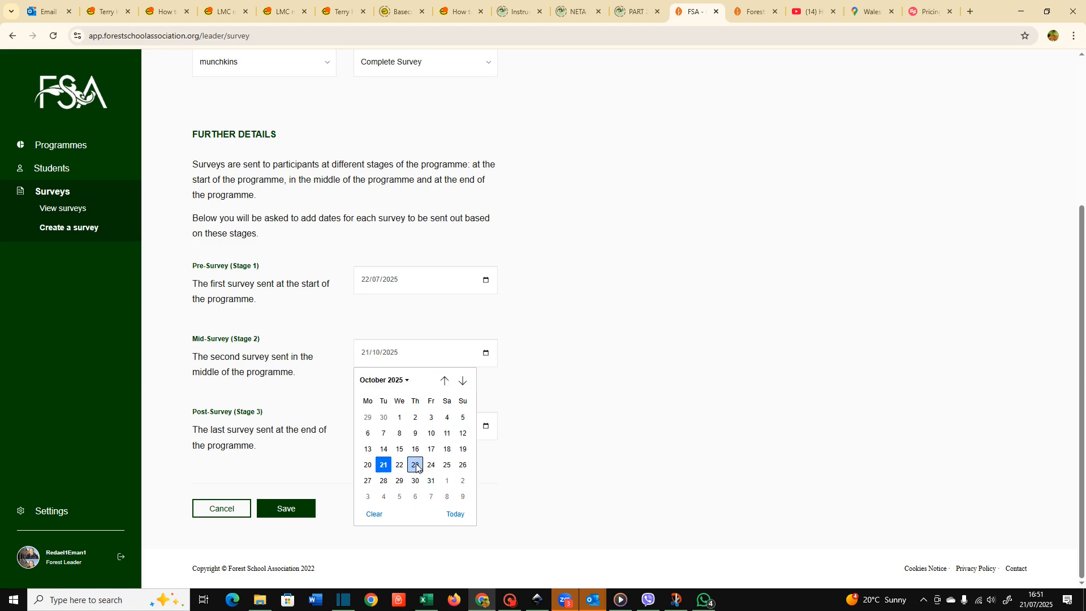
left_click(416, 465)
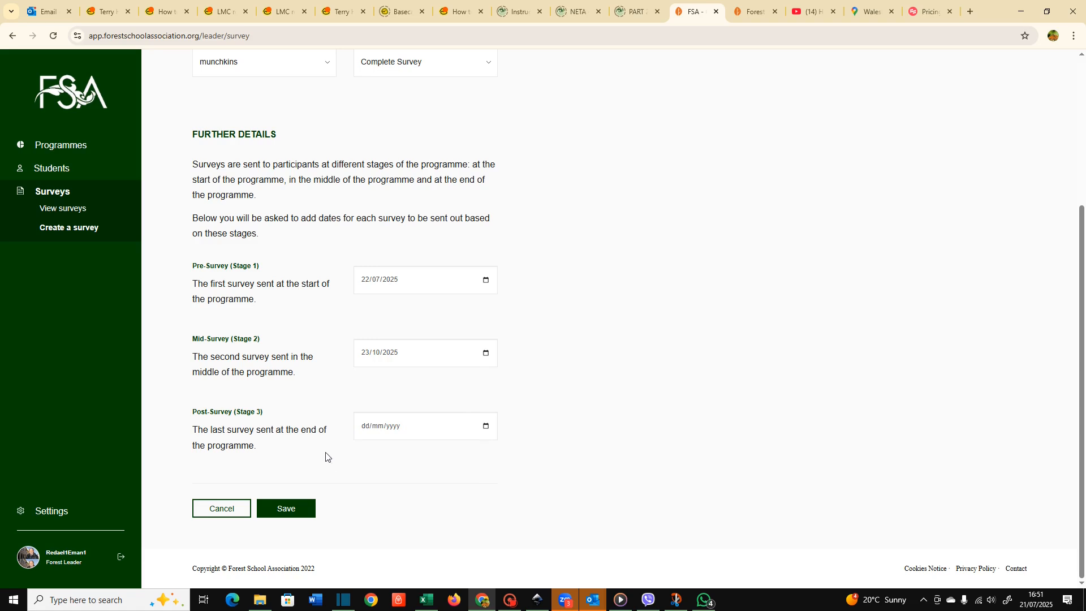
- Set the Post-Survey (Stage 3) date to 27/03/2026
left_click(485, 426)
left_click(463, 266)
left_click(462, 266)
left_click(463, 267)
left_click(463, 266)
left_click(462, 266)
left_click(463, 269)
left_click(462, 268)
left_click(462, 268)
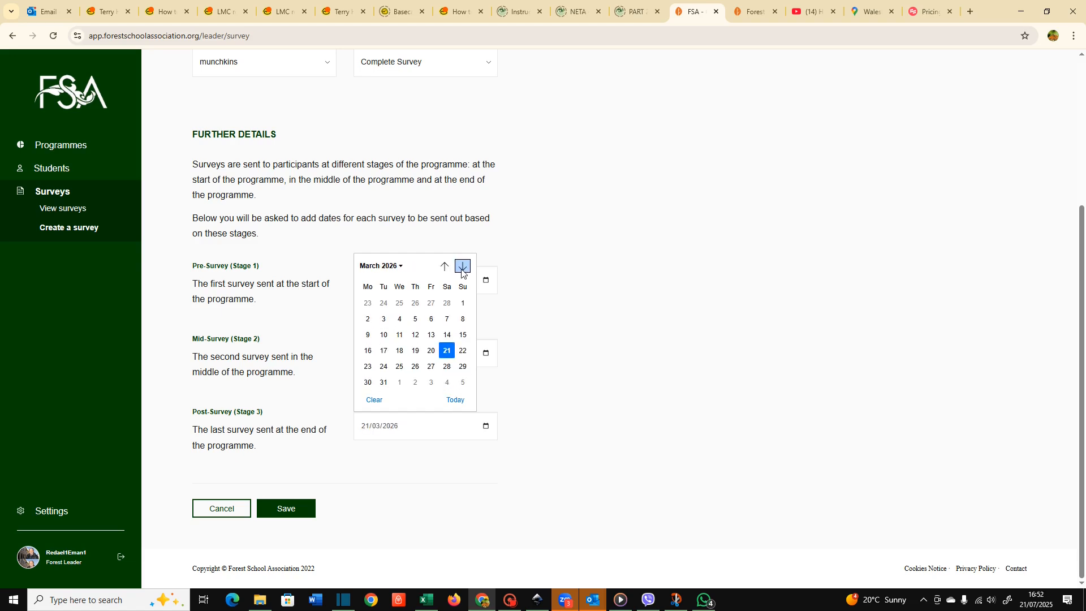
left_click(431, 367)
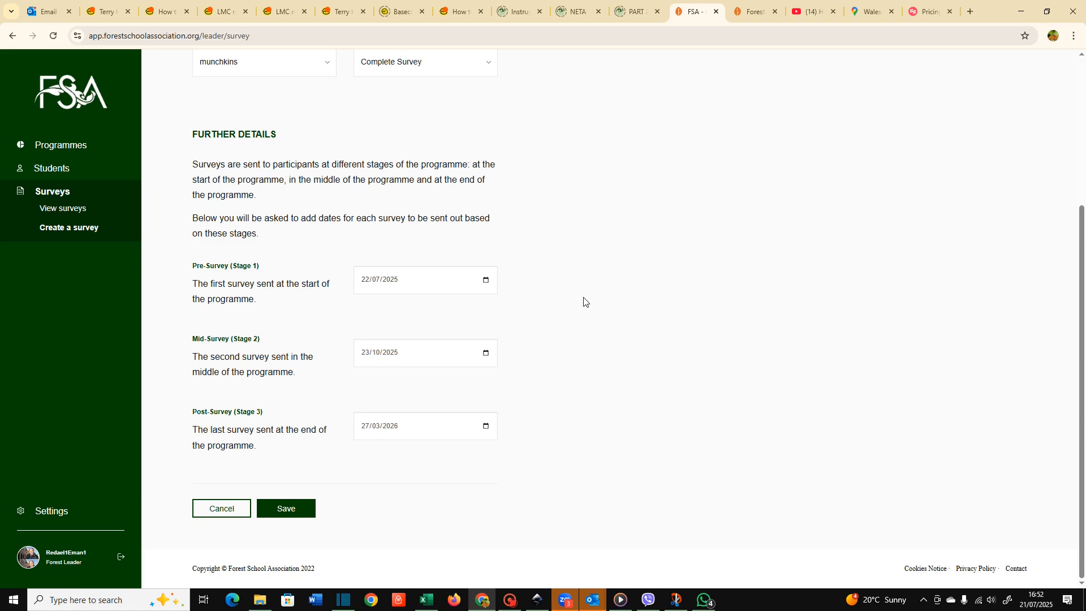
- Save the new survey and open the earthball3 details from the surveys list
scroll(499, 218, "up", 3)
scroll(499, 221, "down", 3)
left_click(296, 509)
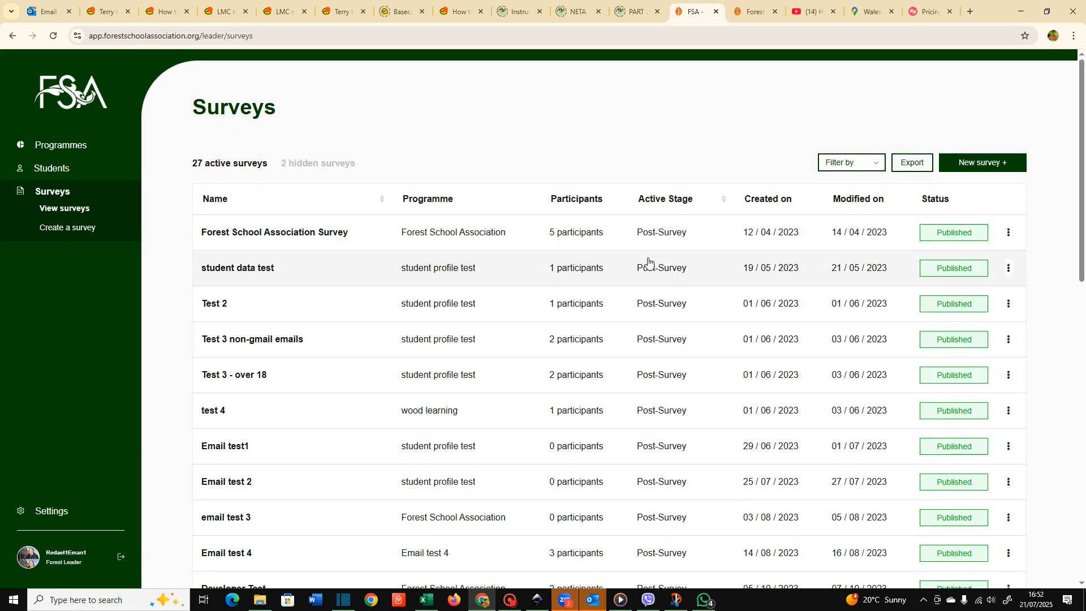
scroll(645, 266, "down", 10)
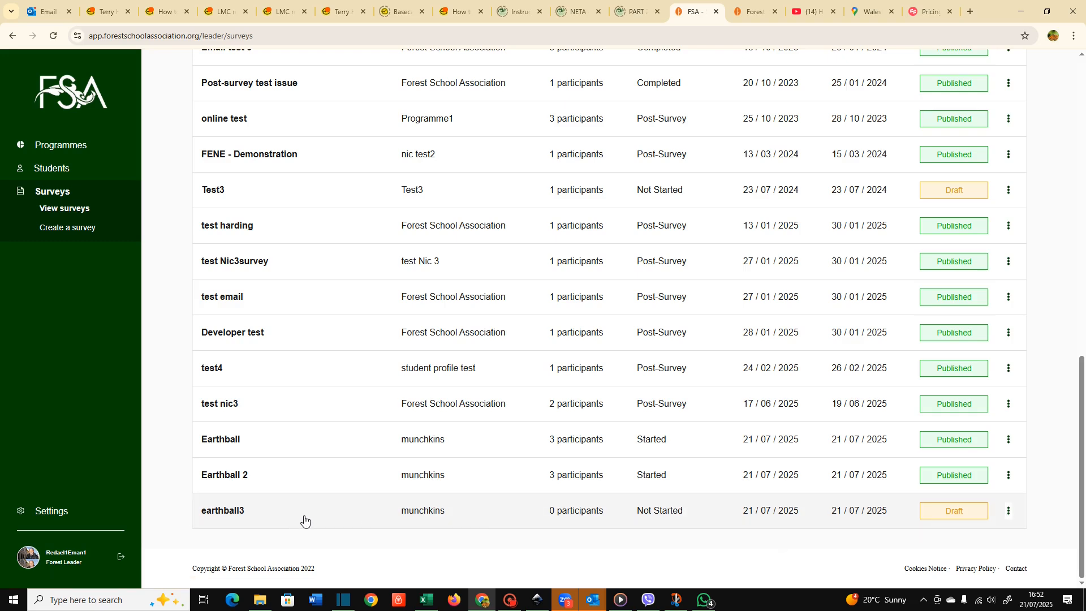
left_click(1007, 516)
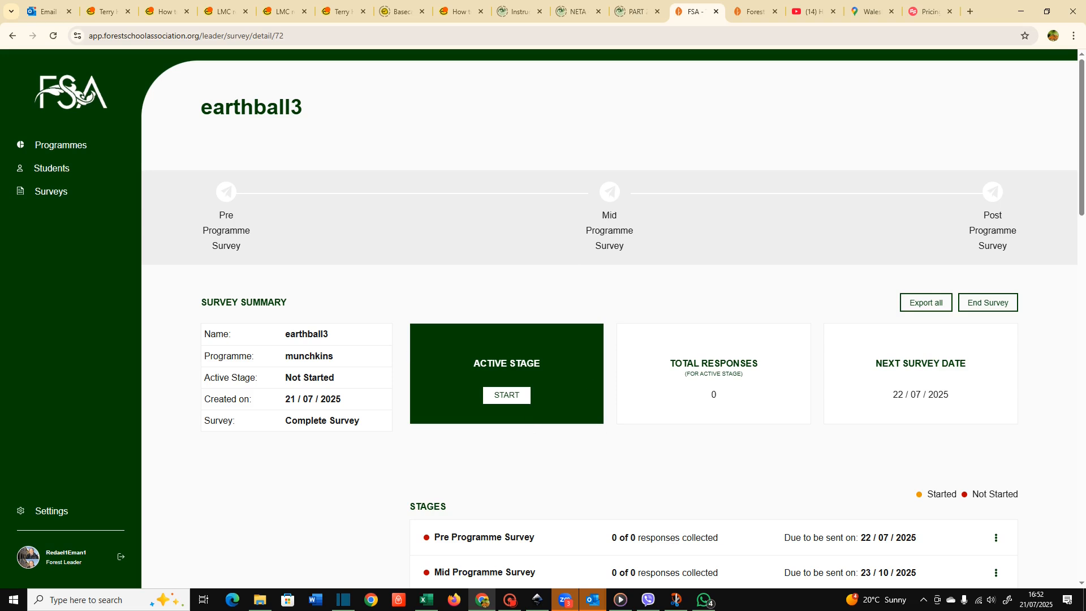
- Assign the first, third and eighth students in the available students list to the survey
scroll(650, 220, "down", 5)
scroll(650, 220, "down", 5)
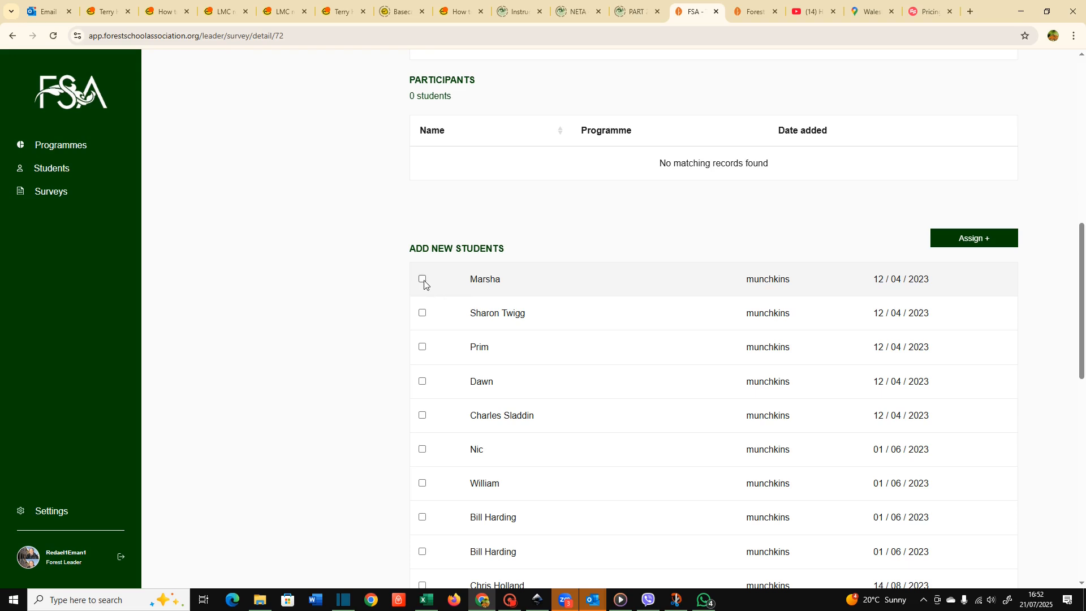
left_click(423, 280)
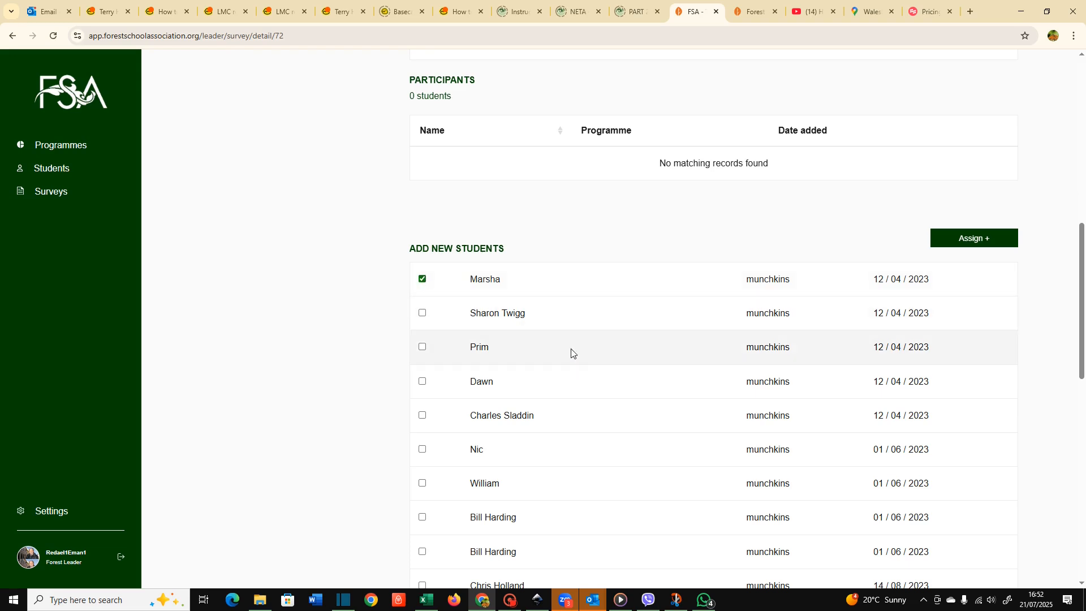
left_click(425, 347)
scroll(549, 346, "down", 2)
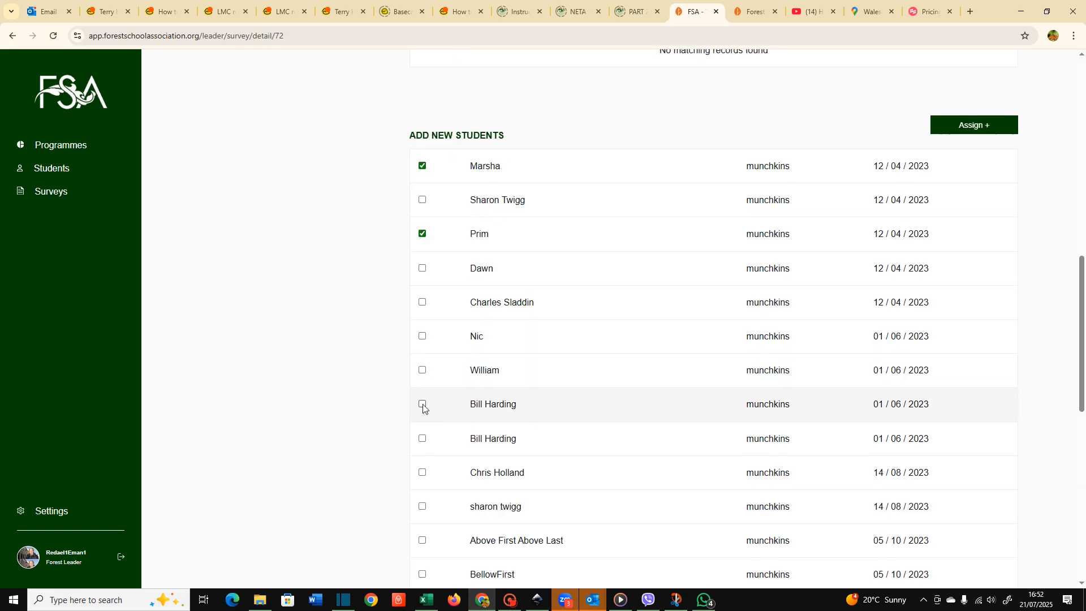
scroll(584, 313, "up", 1)
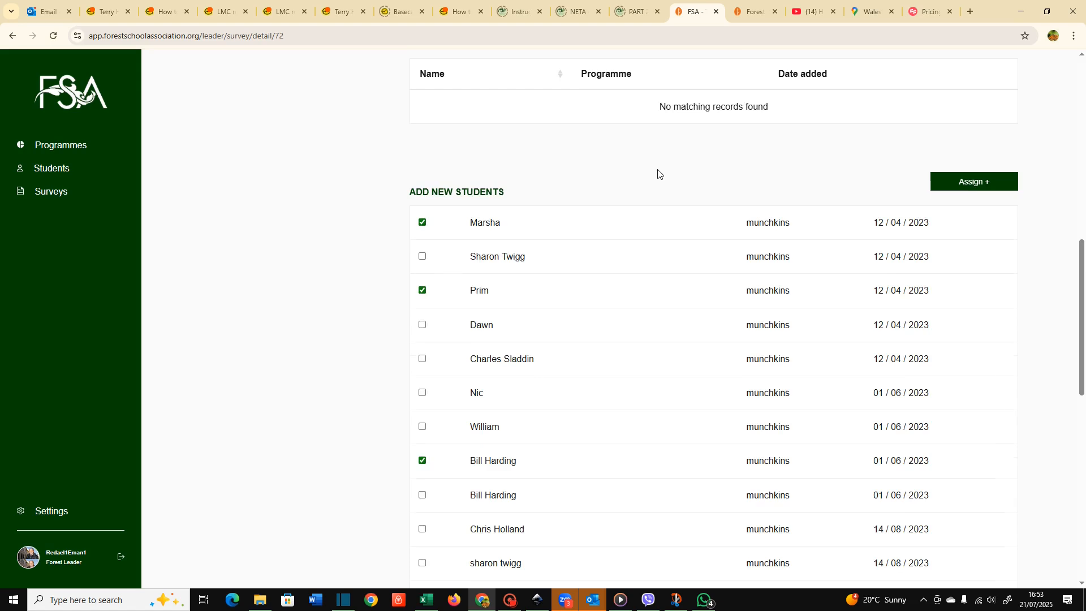
scroll(659, 181, "up", 2)
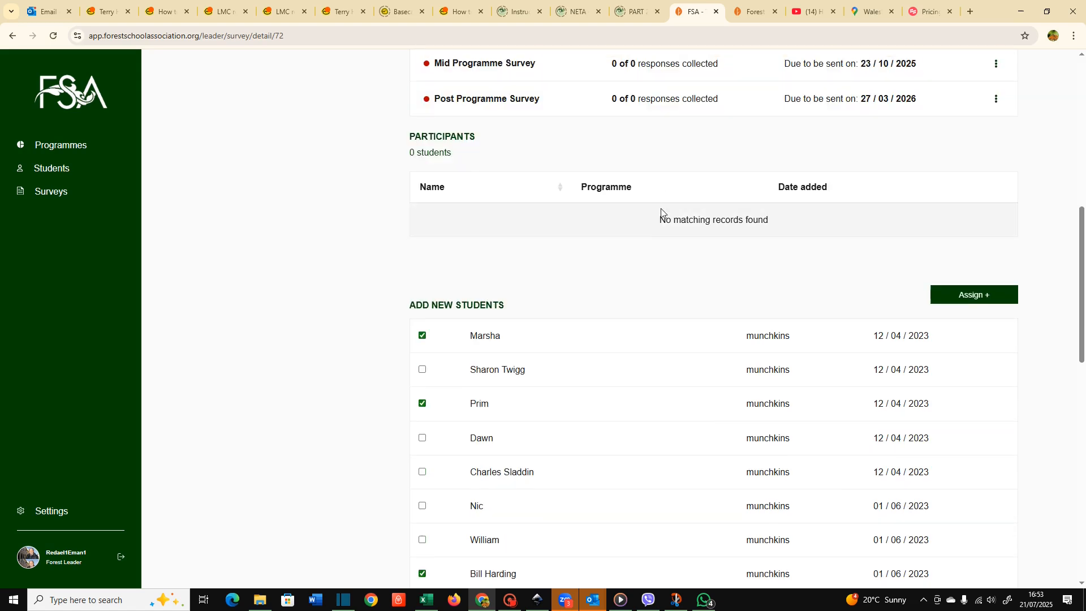
left_click(949, 301)
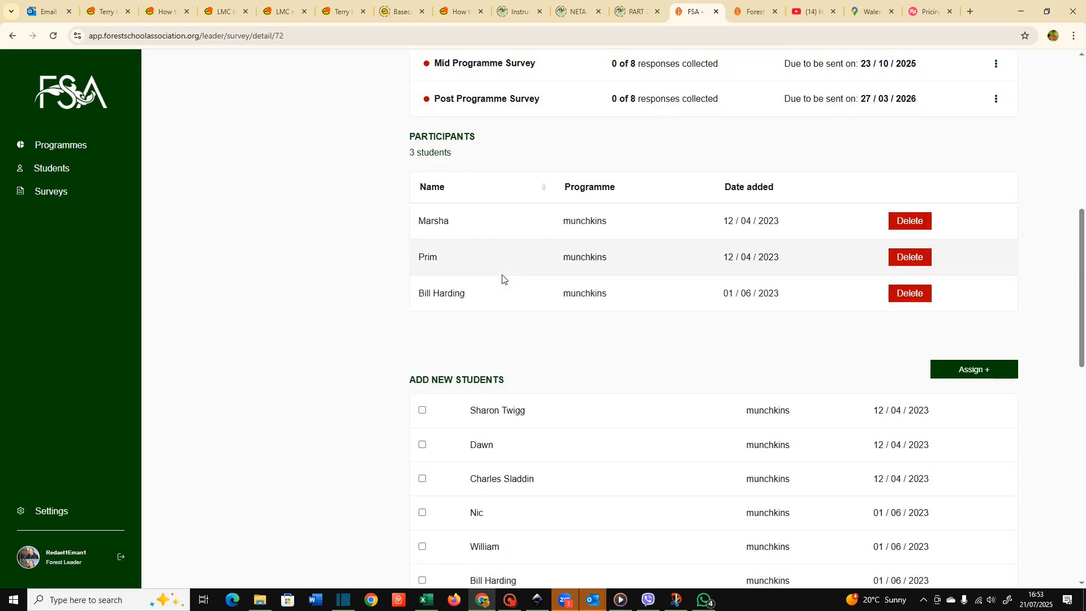
- Delete the third participant from the survey and assign the fifth student in the available students list instead
scroll(596, 339, "up", 2)
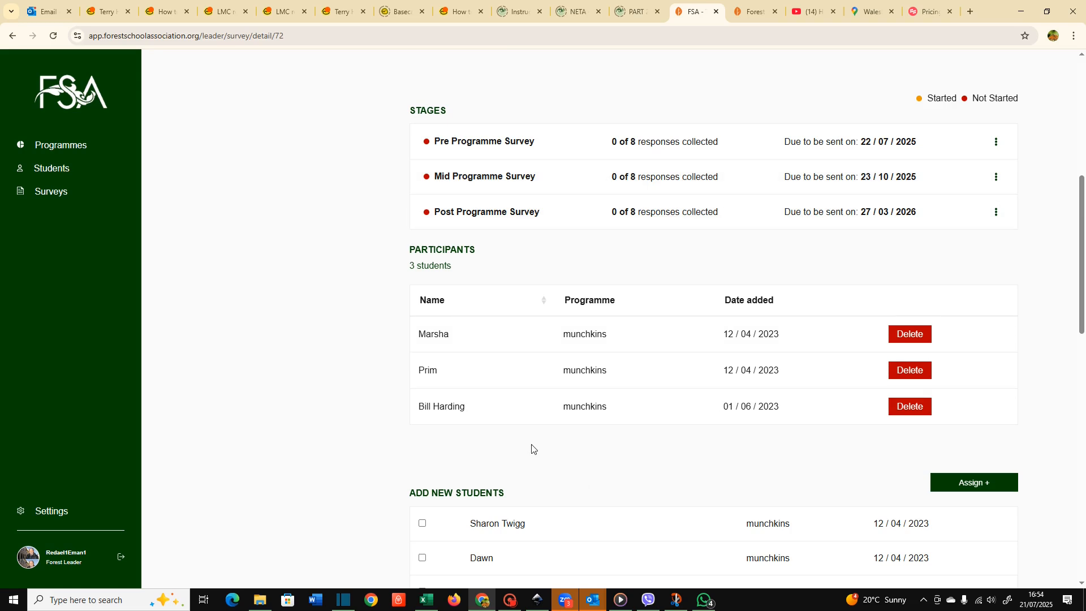
left_click(911, 407)
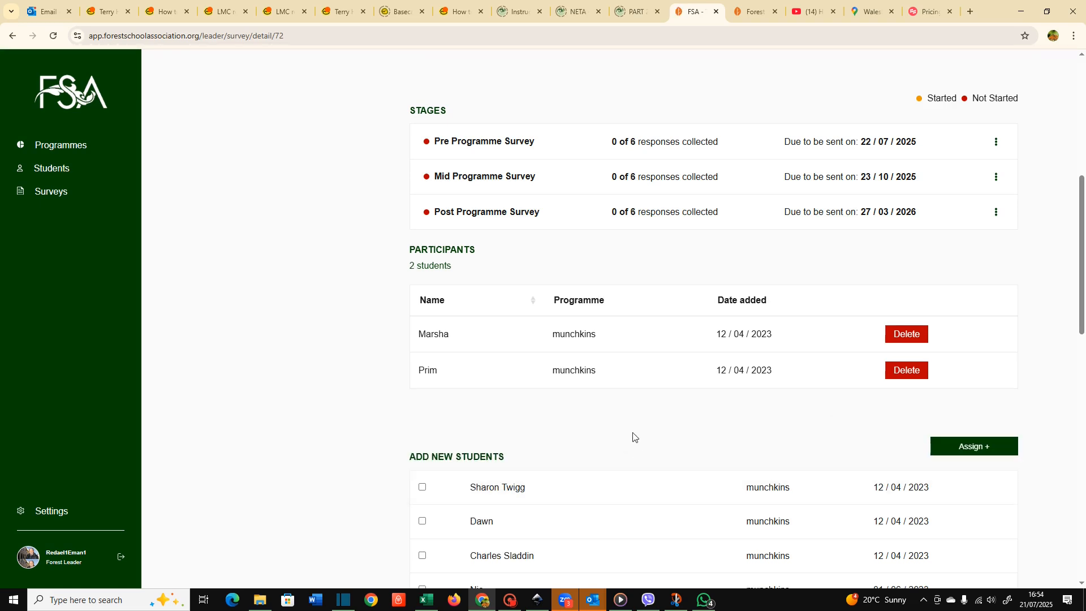
scroll(633, 437, "down", 5)
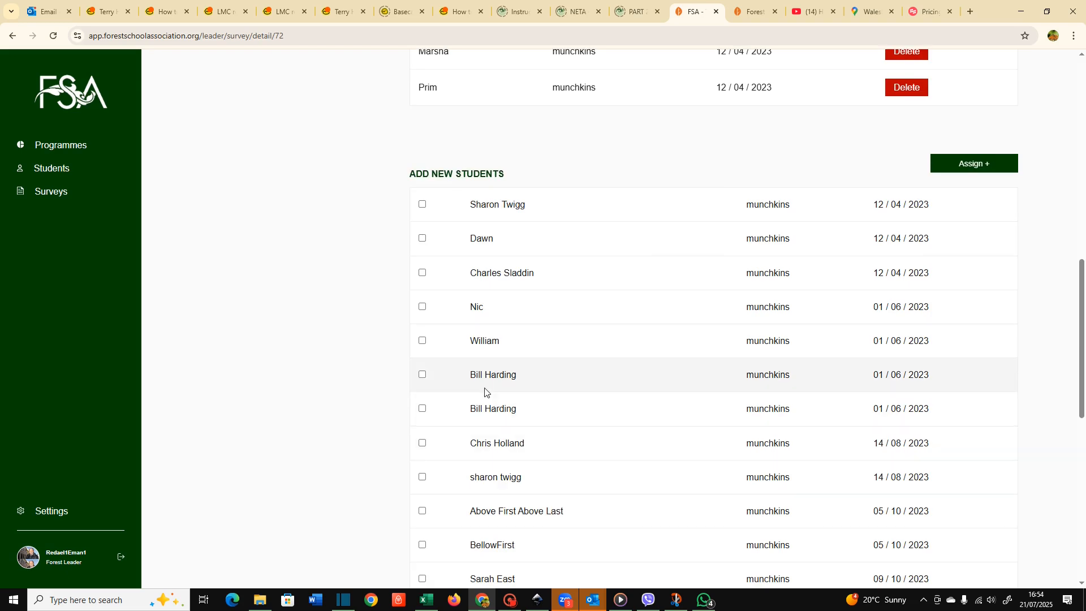
left_click(423, 342)
left_click(947, 165)
scroll(645, 236, "up", 3)
scroll(668, 310, "up", 2)
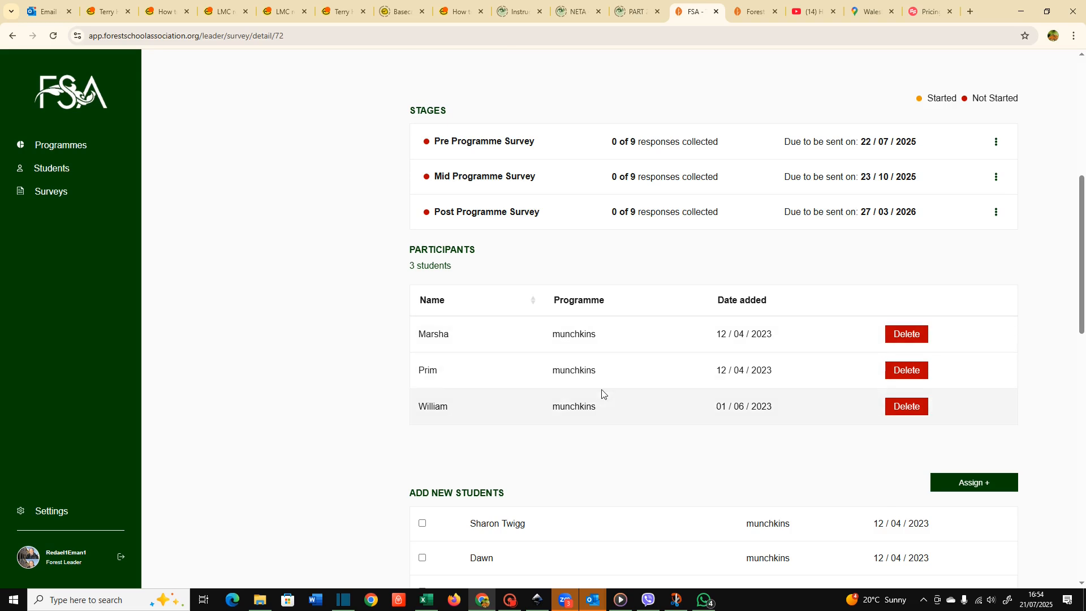
- Start the active stage of the earthball3 survey
scroll(598, 392, "up", 1)
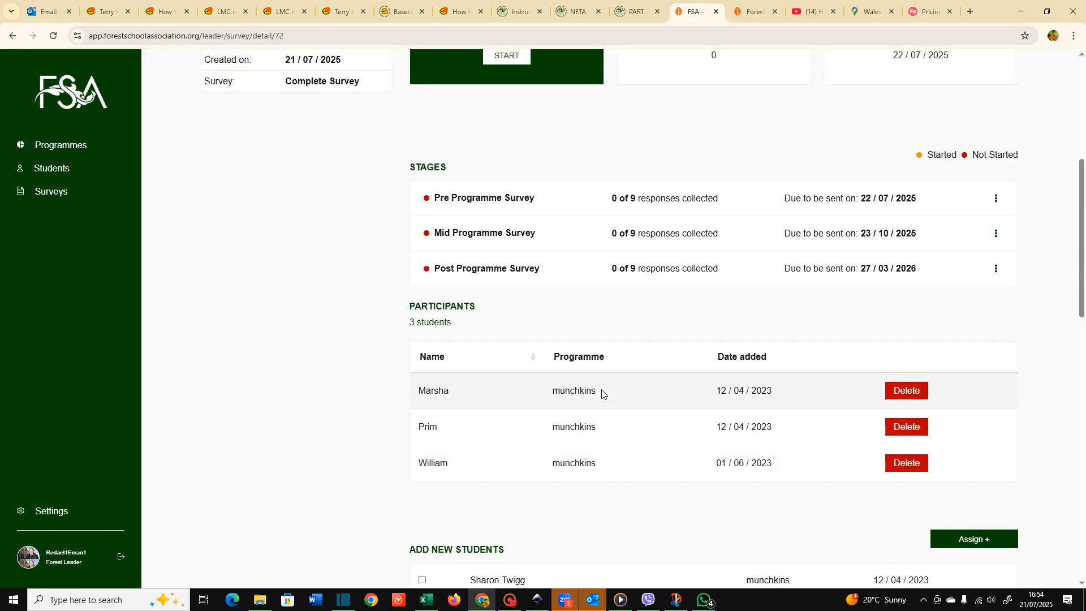
scroll(602, 393, "up", 3)
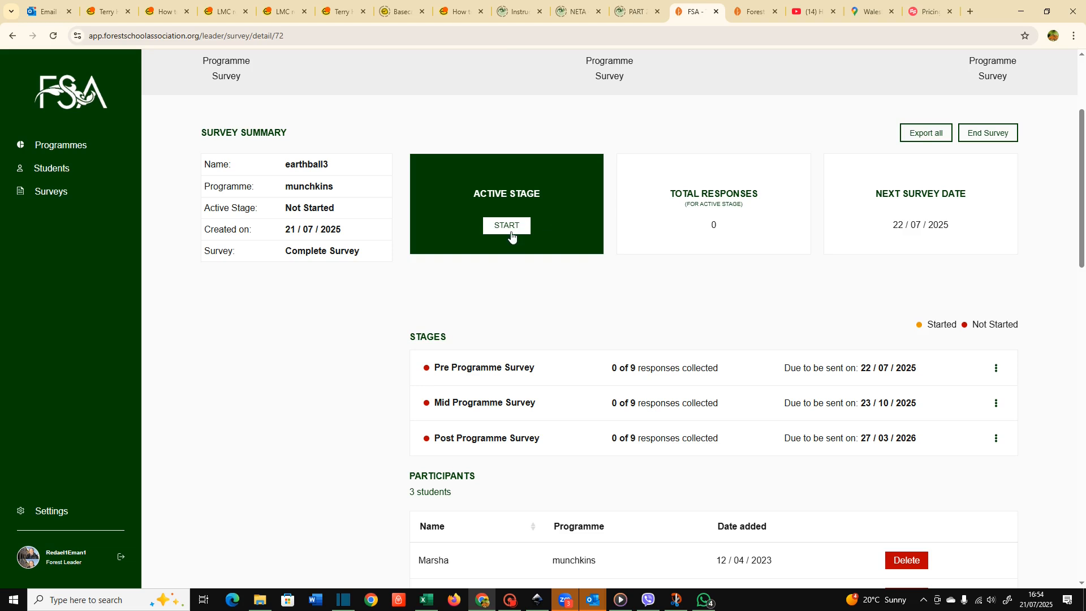
left_click(511, 233)
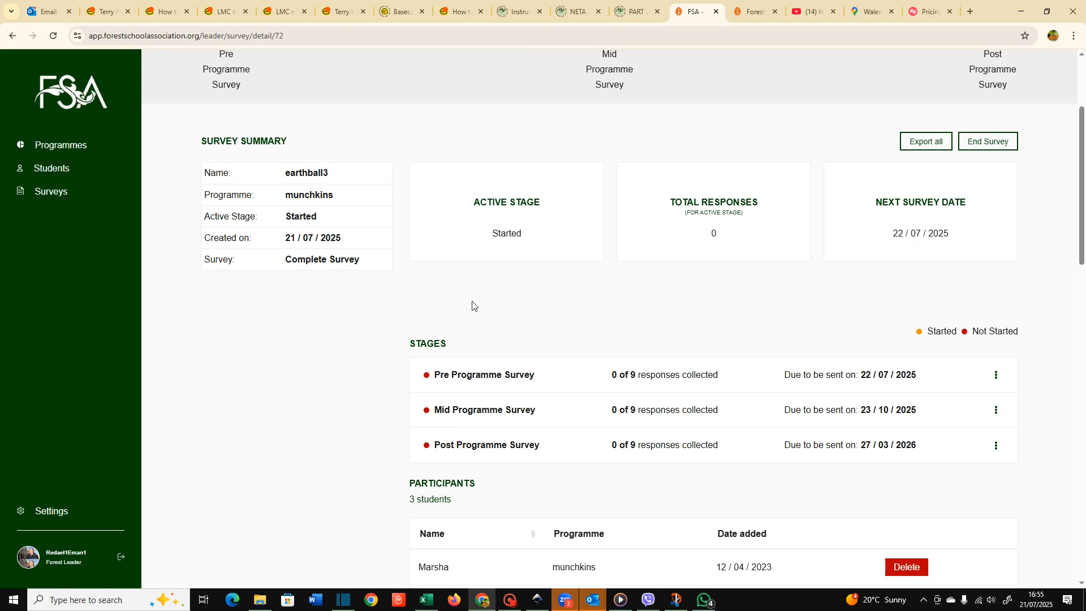
scroll(453, 287, "up", 3)
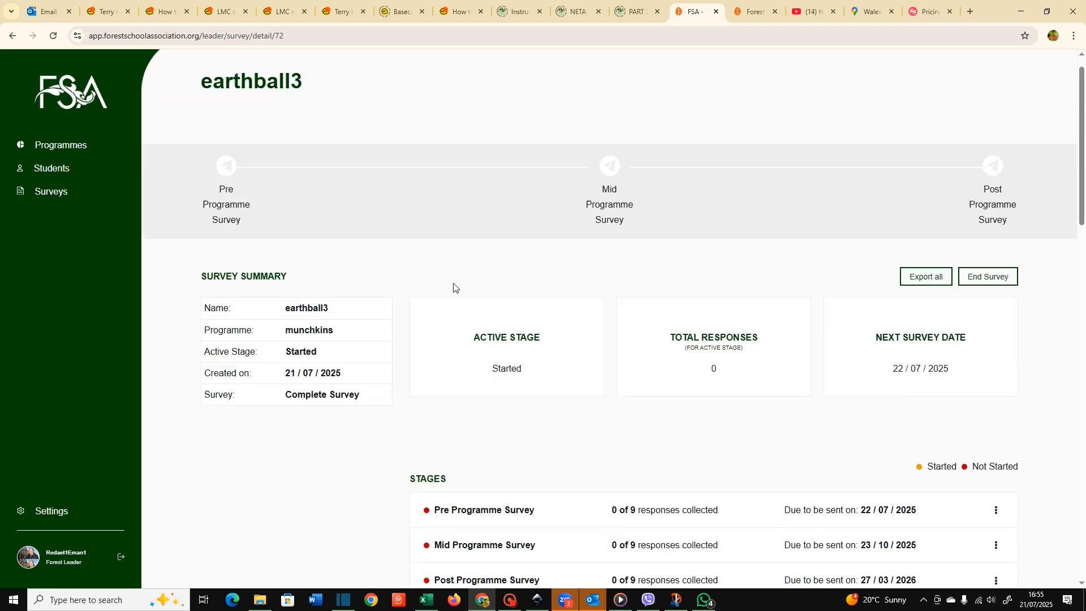